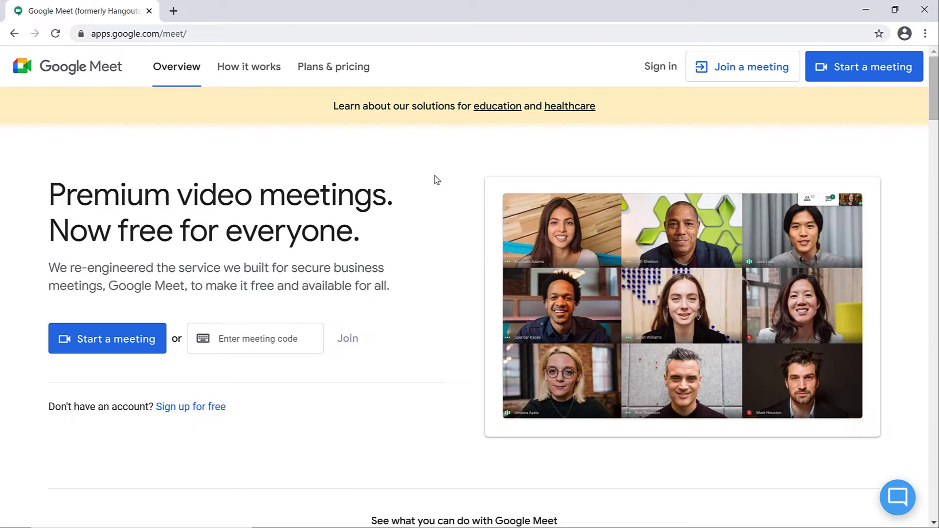
# - Scroll down through the Meet safely, Meet from anywhere and Meet on any device sections
pyautogui.scroll(-5, 437, 180)
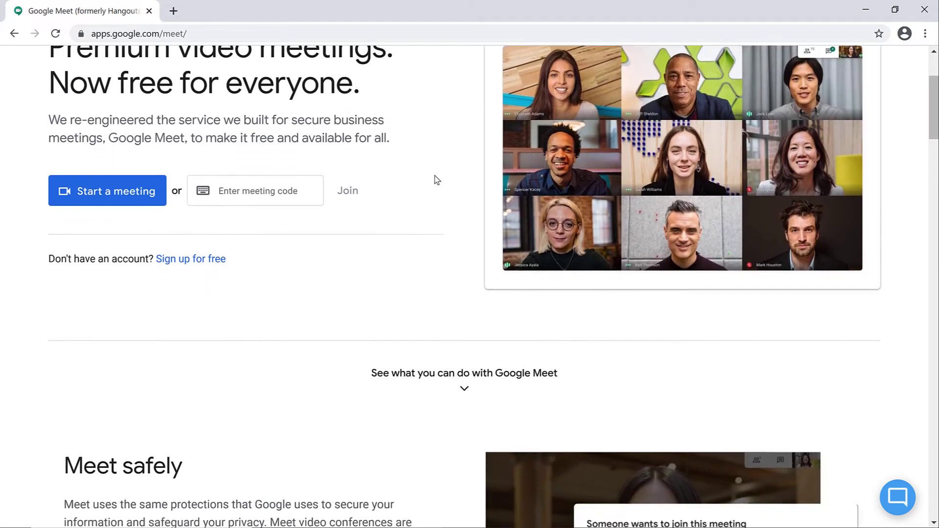
pyautogui.scroll(-2, 437, 179)
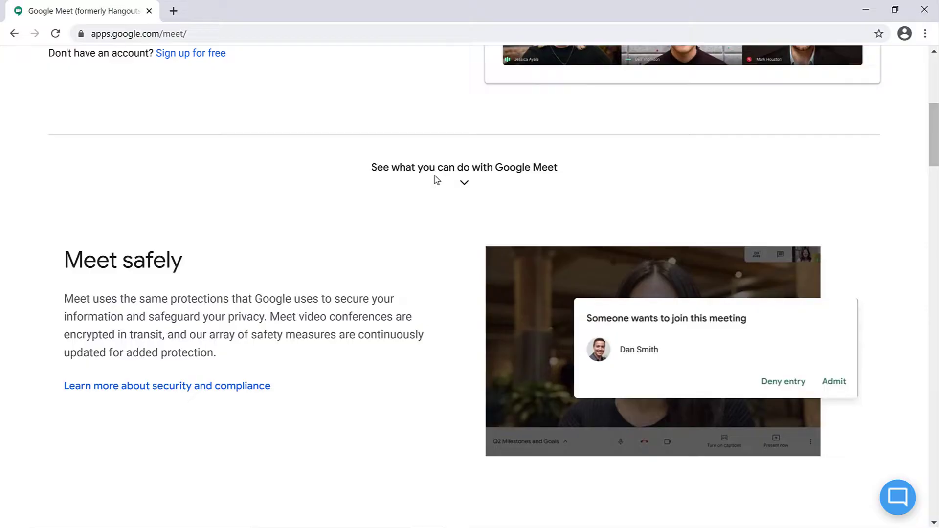
pyautogui.scroll(-6, 437, 180)
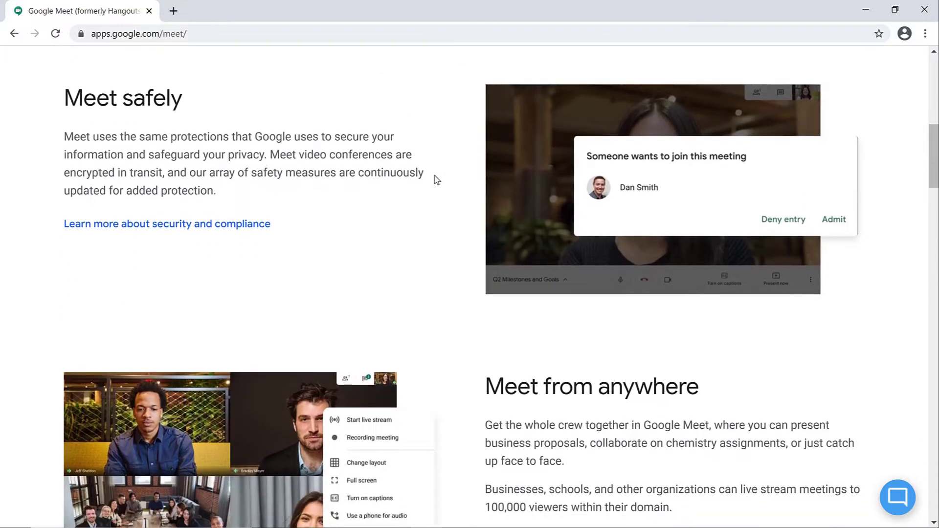
pyautogui.scroll(-1, 436, 180)
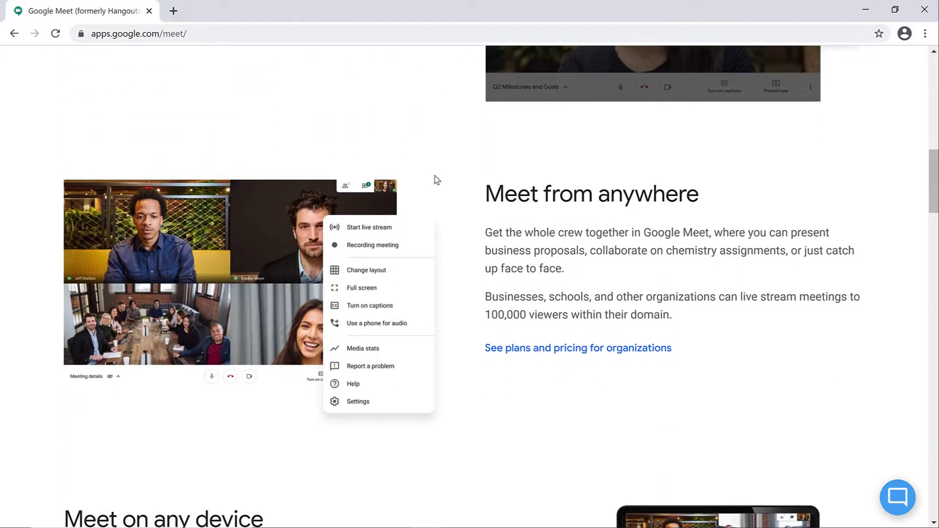
pyautogui.scroll(-4, 437, 180)
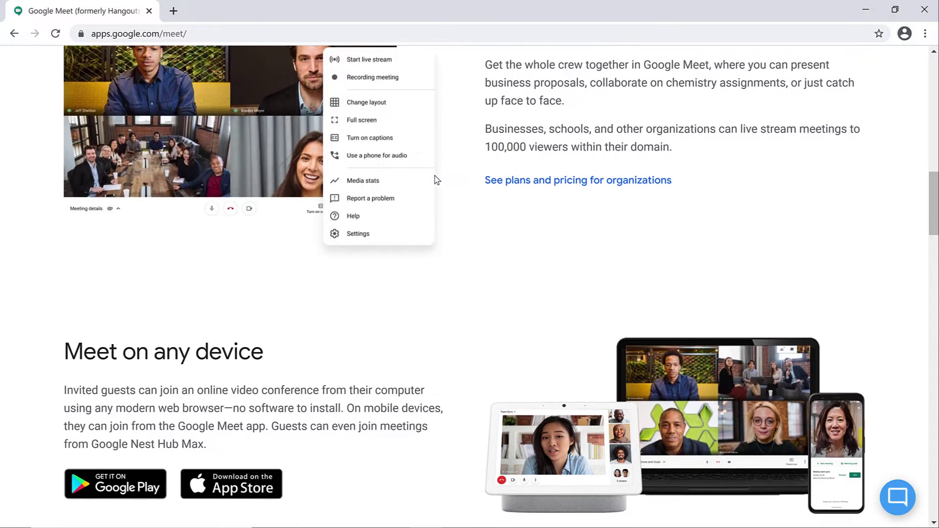
pyautogui.scroll(-1, 437, 180)
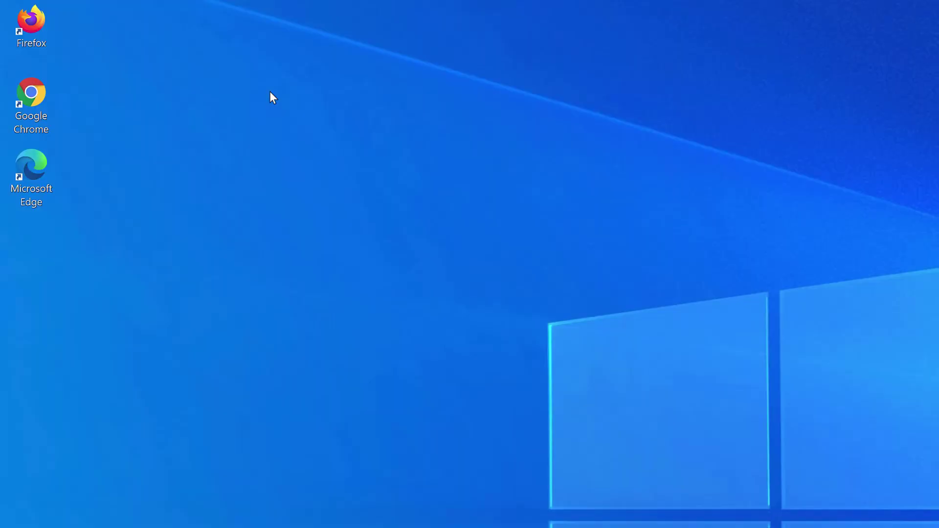
# - Launch Chrome, check the signed-in account, and open Google Calendar from the apps grid
pyautogui.doubleClick(27, 100)
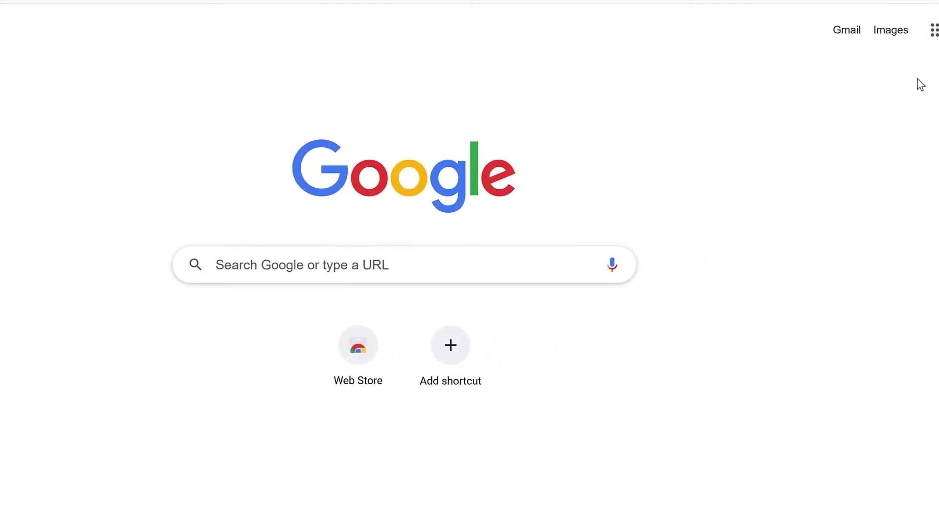
pyautogui.click(913, 43)
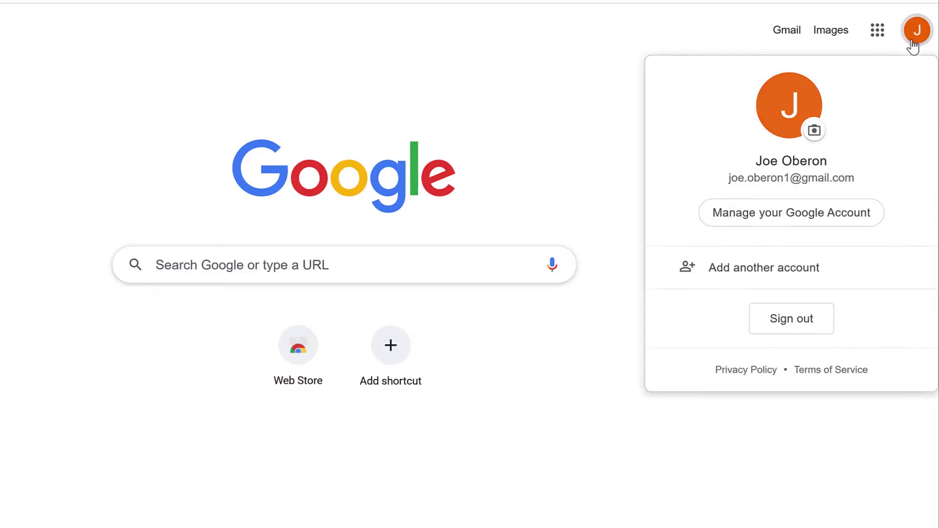
pyautogui.click(879, 32)
pyautogui.click(829, 327)
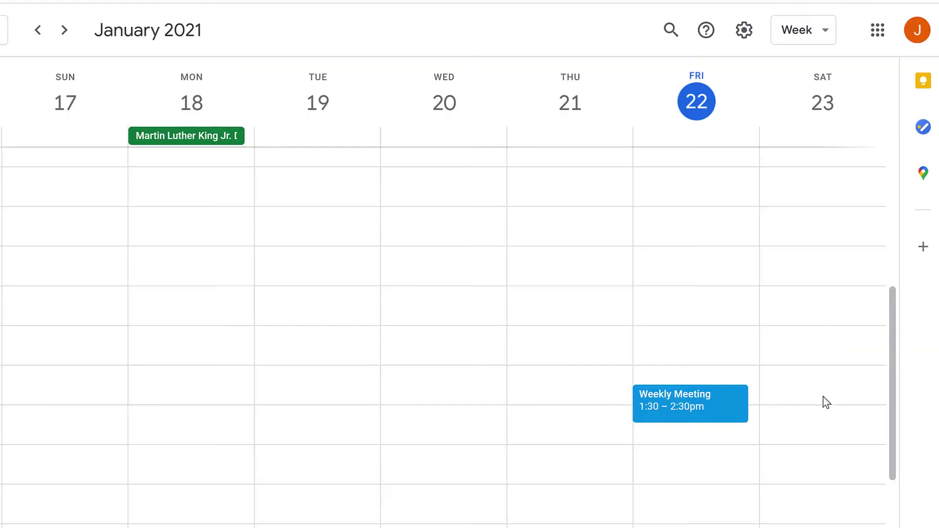
# - Open the Computer Basics presentation in Google Slides in a second tab
pyautogui.click(876, 32)
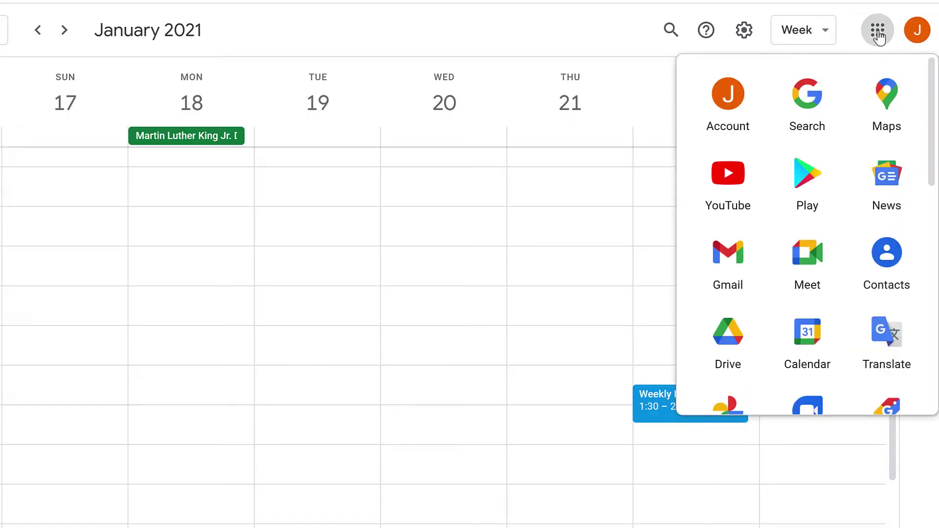
pyautogui.scroll(-10, 740, 93)
pyautogui.click(728, 81)
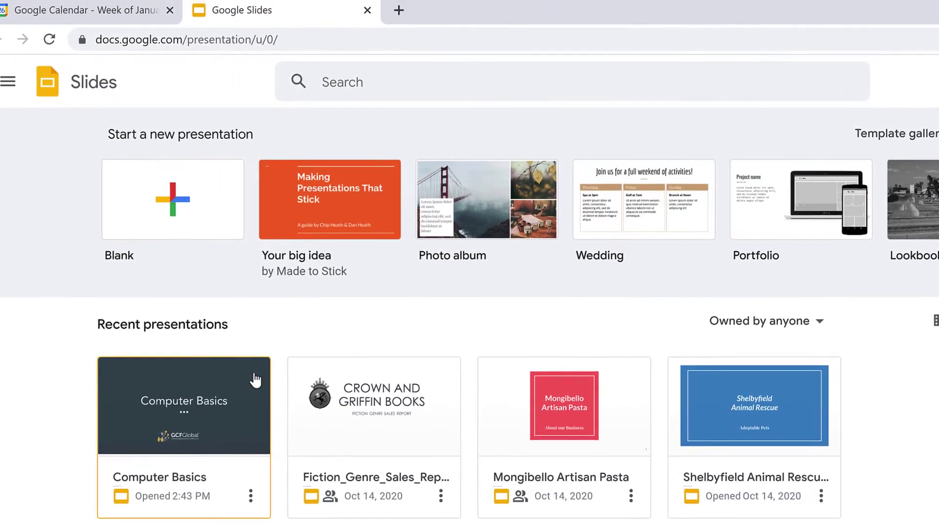
pyautogui.click(255, 380)
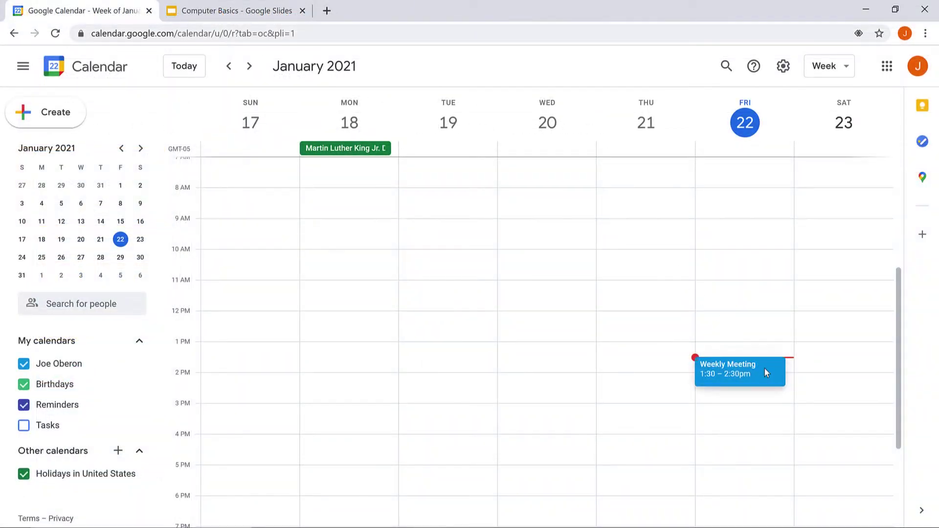
# - Join the Google Meet call from Friday 22's Weekly Meeting event
pyautogui.click(764, 368)
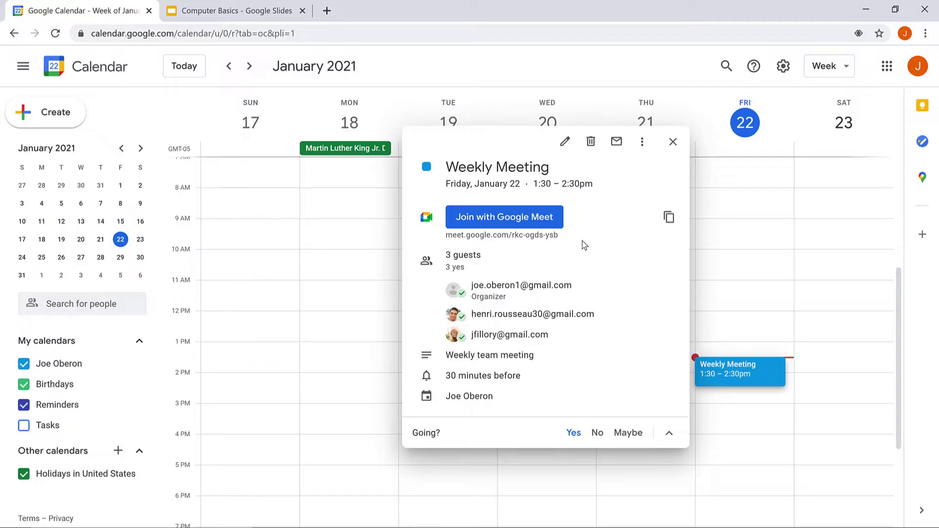
pyautogui.click(557, 220)
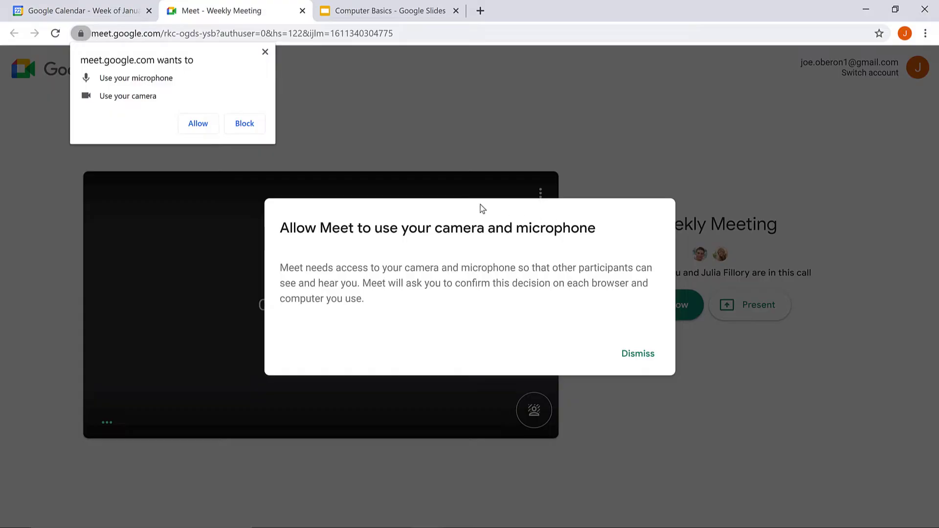
# - Allow Meet microphone, camera and notification access, then toggle the mic and camera off and on
pyautogui.click(210, 125)
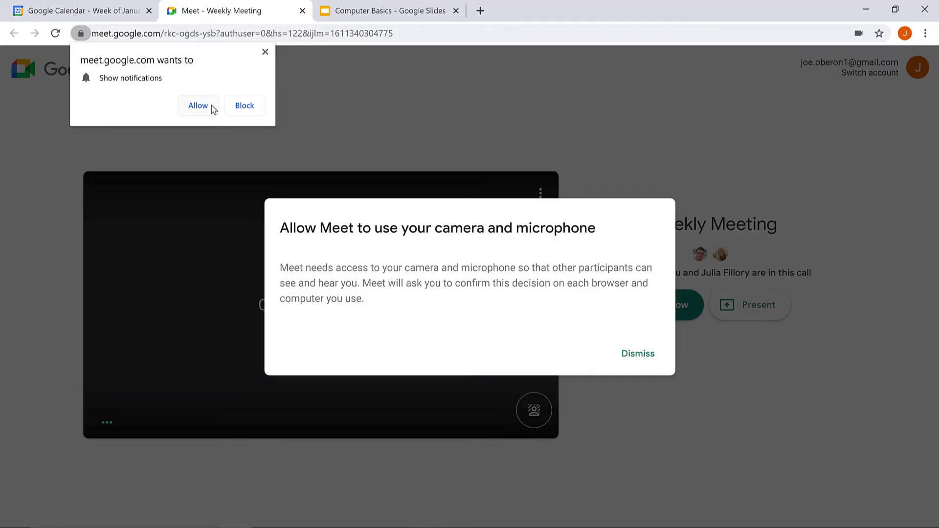
pyautogui.click(212, 106)
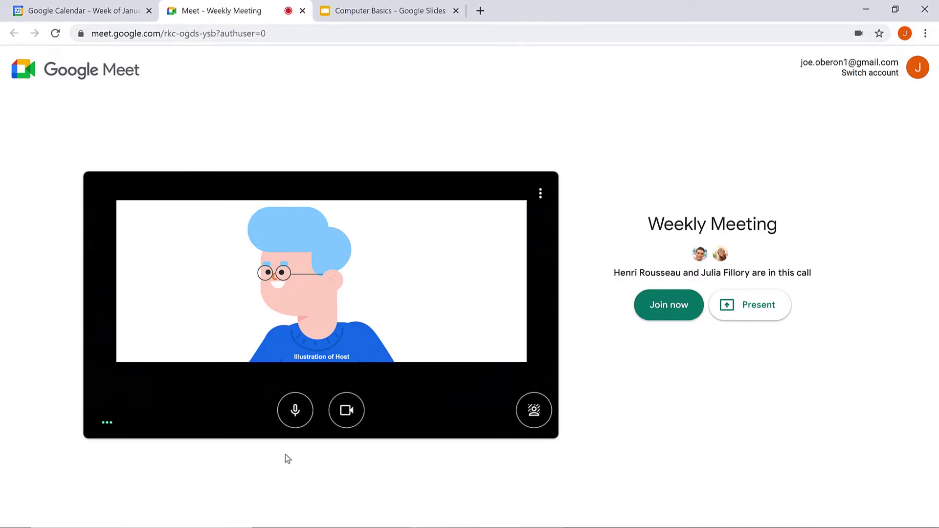
pyautogui.click(294, 410)
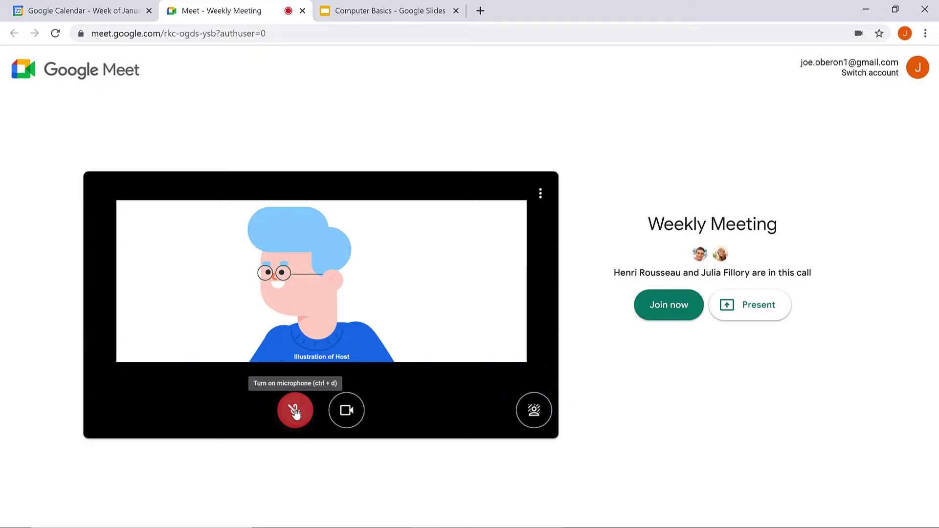
pyautogui.click(295, 412)
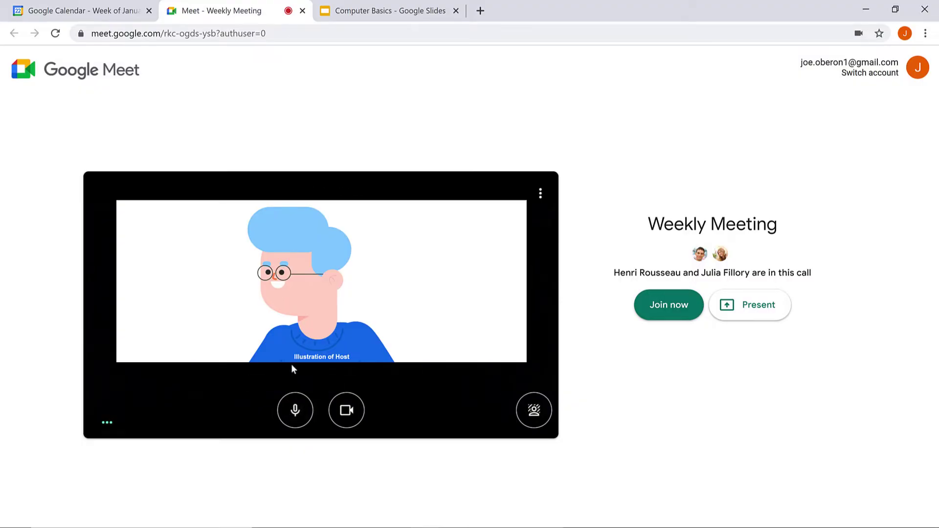
pyautogui.click(346, 411)
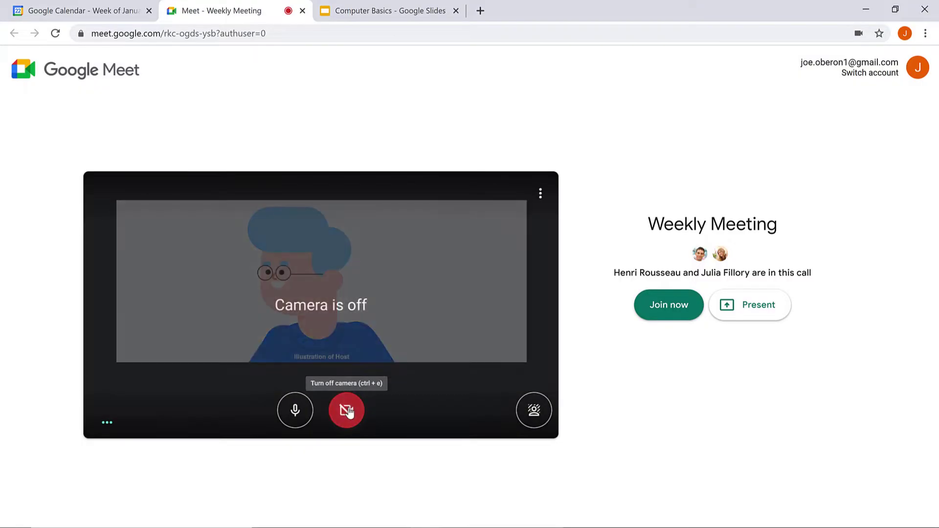
pyautogui.click(347, 412)
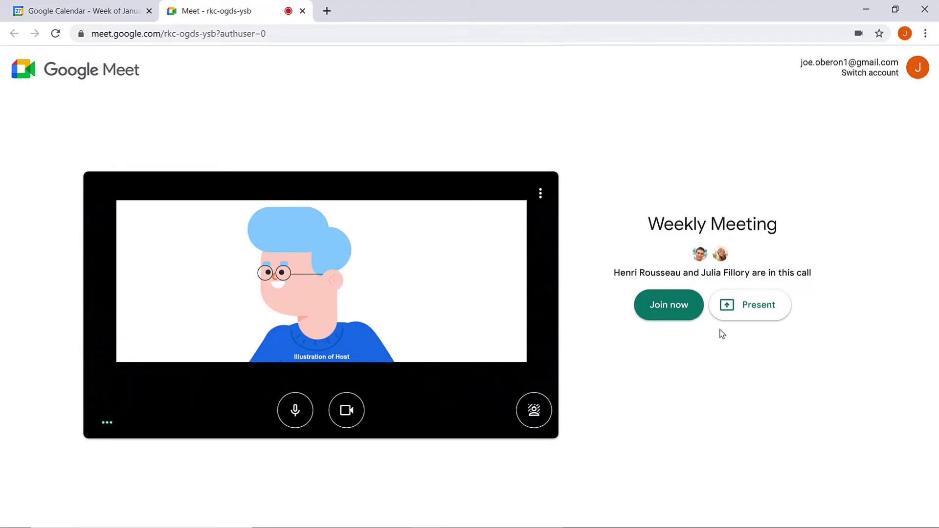
# - Share Your Entire Screen with the meeting and bring up the Computer Basics tab
pyautogui.click(783, 304)
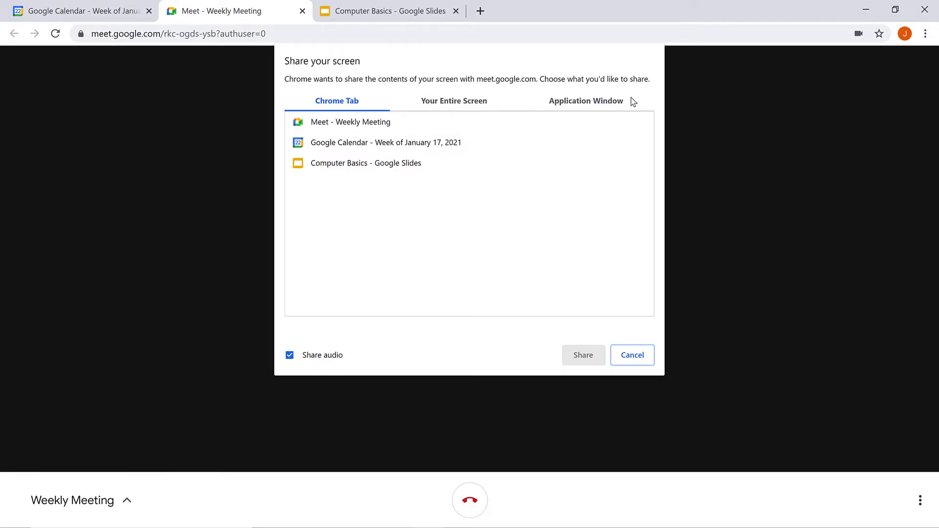
pyautogui.click(457, 103)
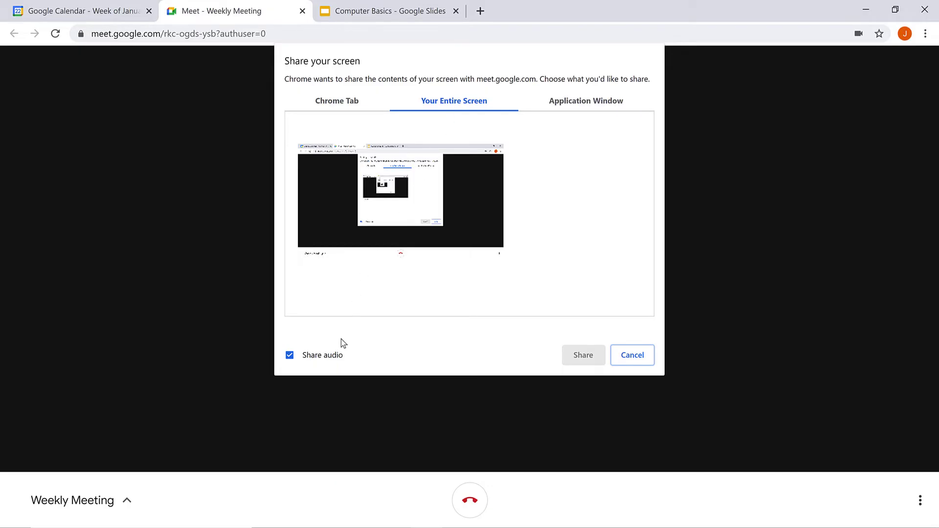
pyautogui.click(435, 206)
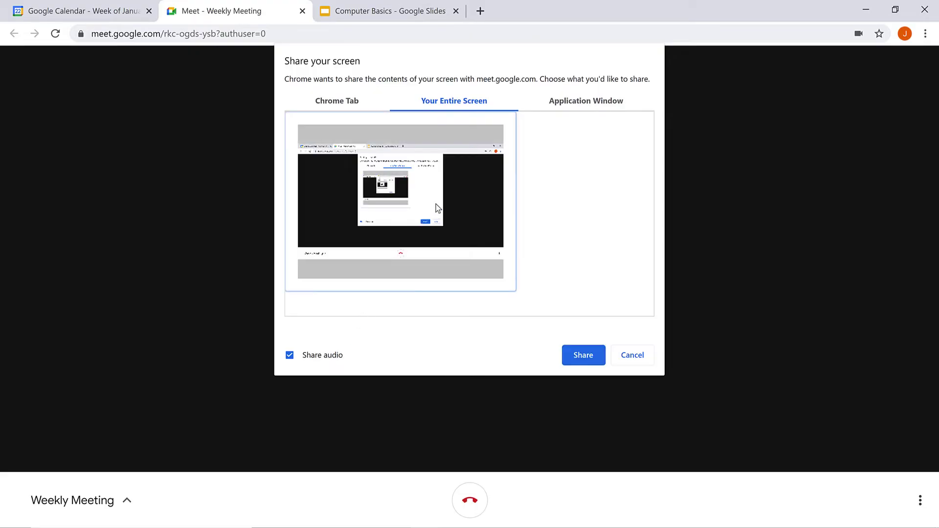
pyautogui.click(601, 356)
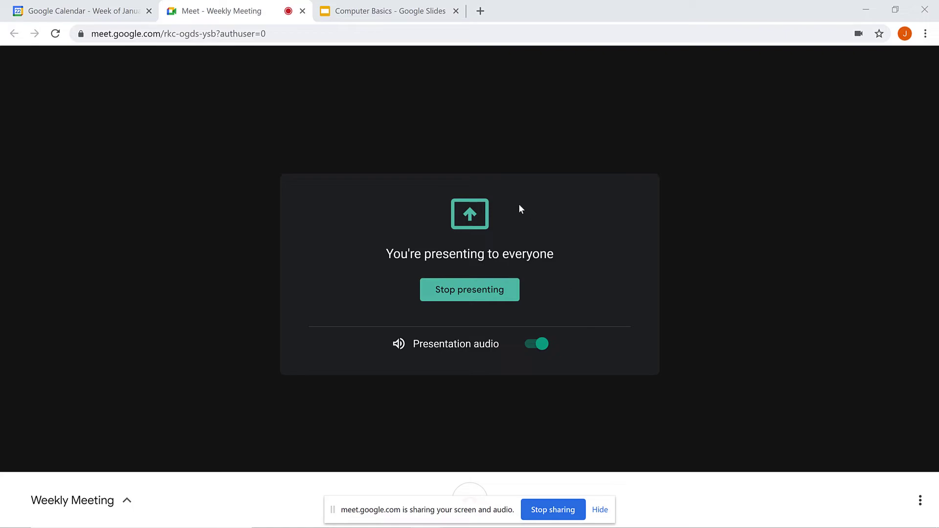
pyautogui.click(420, 11)
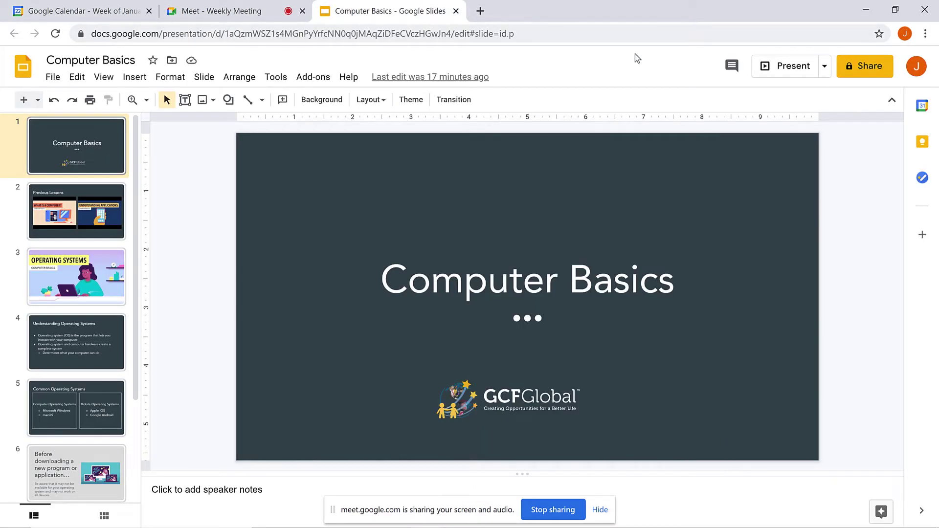
# - Run the Computer Basics slideshow to the Conclusion slide, then stop sharing and exit full screen
pyautogui.click(787, 66)
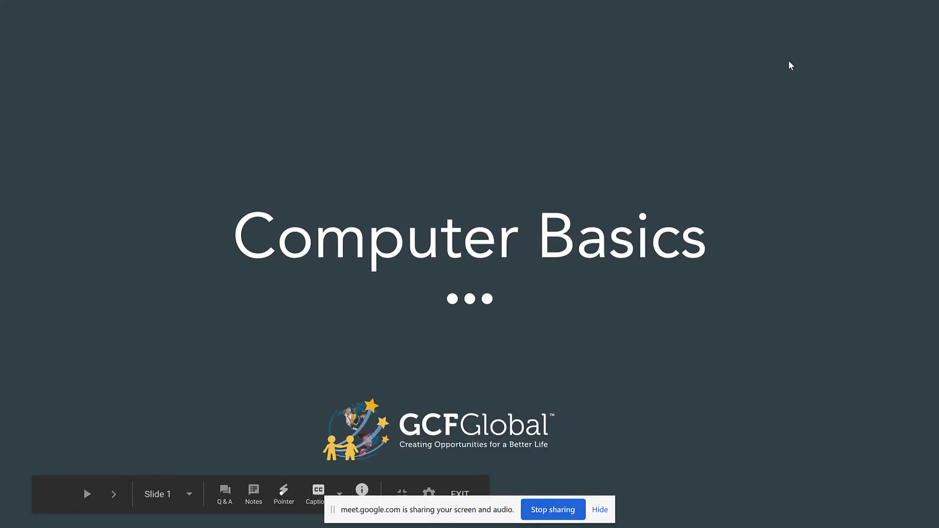
pyautogui.press('Right')
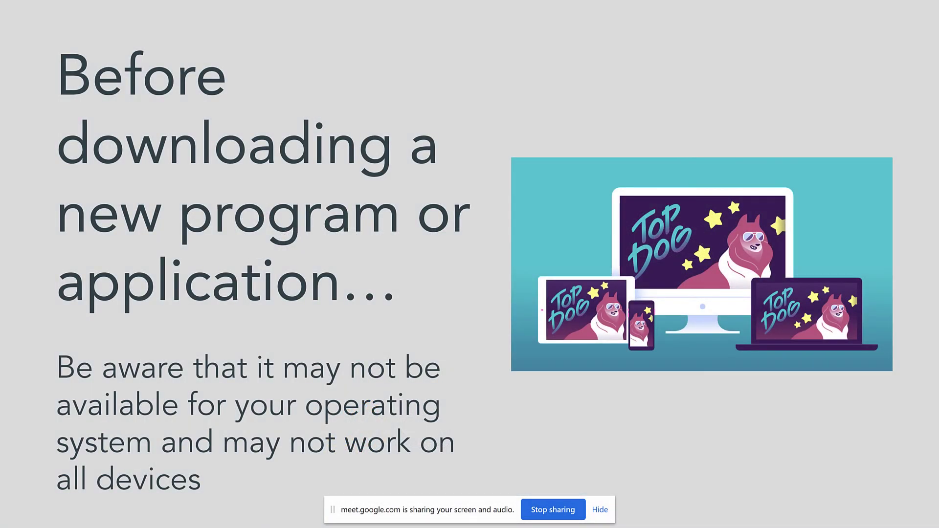
pyautogui.press('Right')
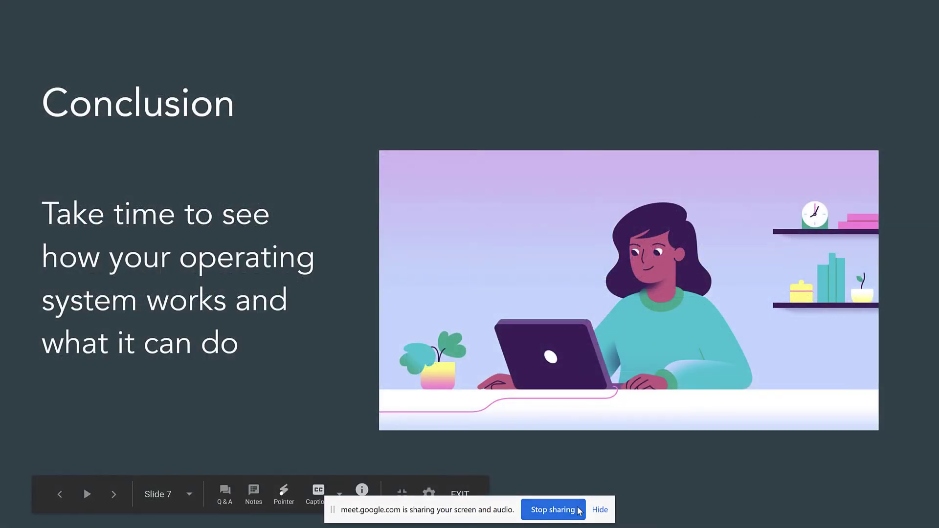
pyautogui.click(552, 510)
pyautogui.press('Escape')
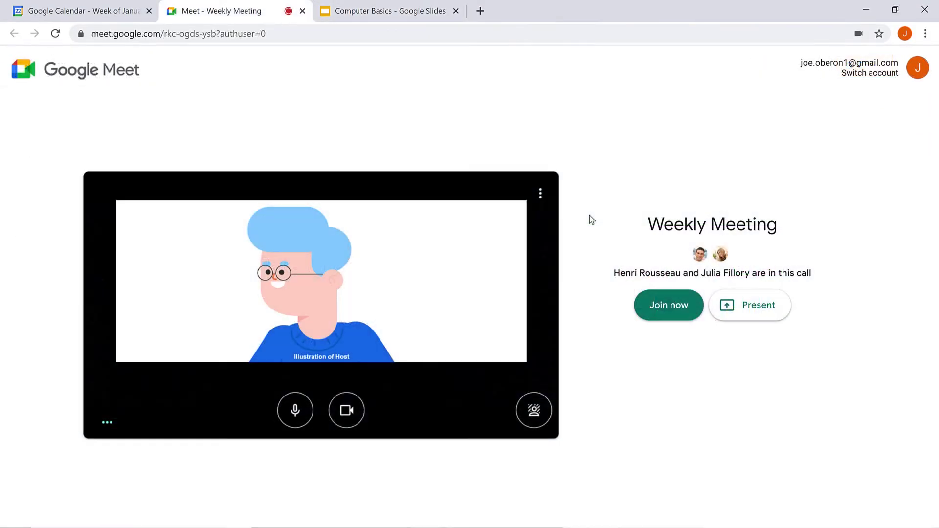
# - Join the Weekly Meeting with Join now and open the Present now menu
pyautogui.click(694, 304)
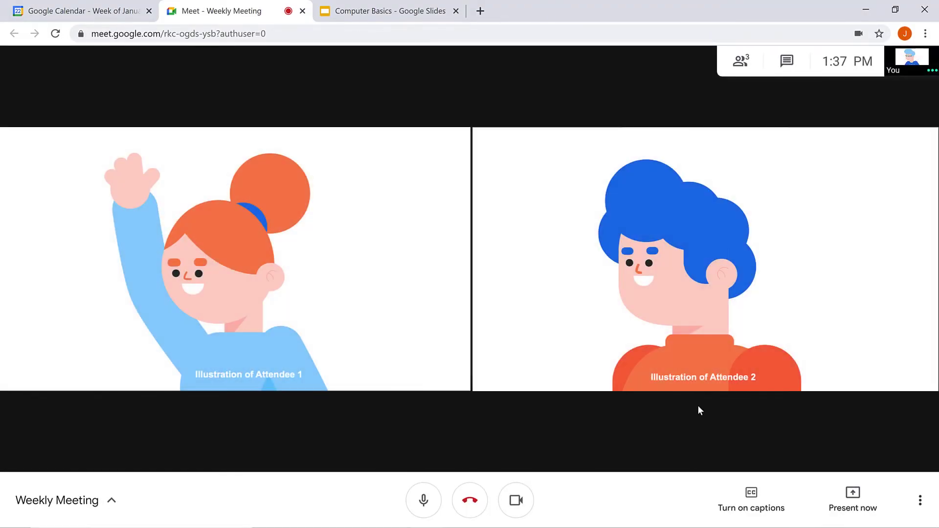
pyautogui.click(852, 494)
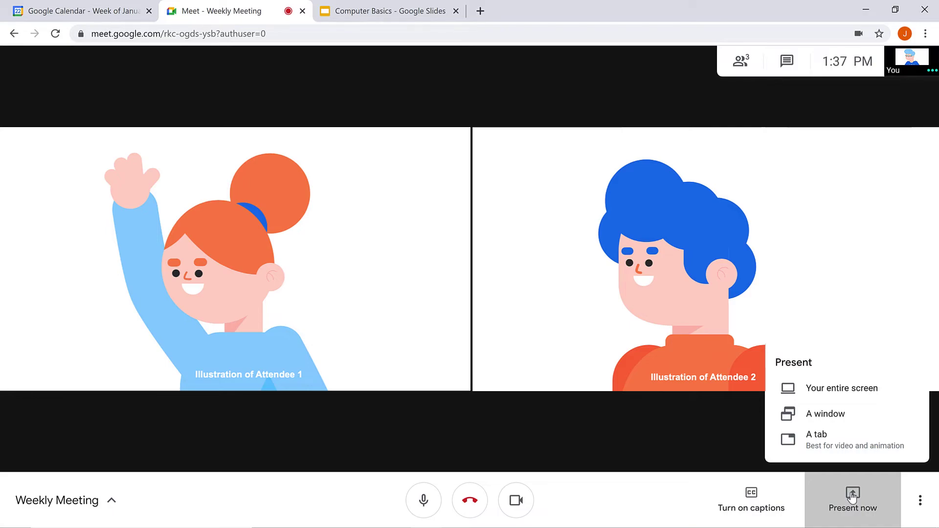
# - Share the Computer Basics - Google Slides tab with the meeting
pyautogui.click(848, 435)
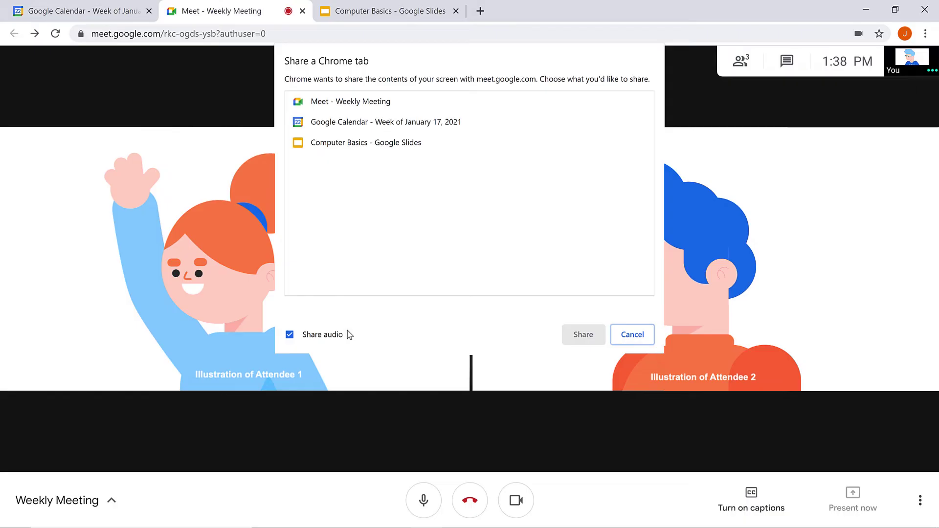
pyautogui.click(433, 144)
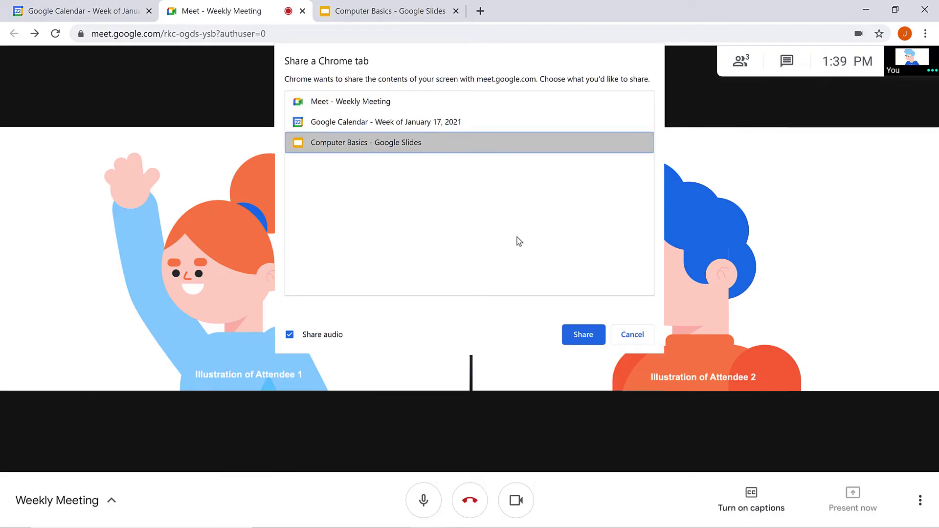
pyautogui.click(596, 331)
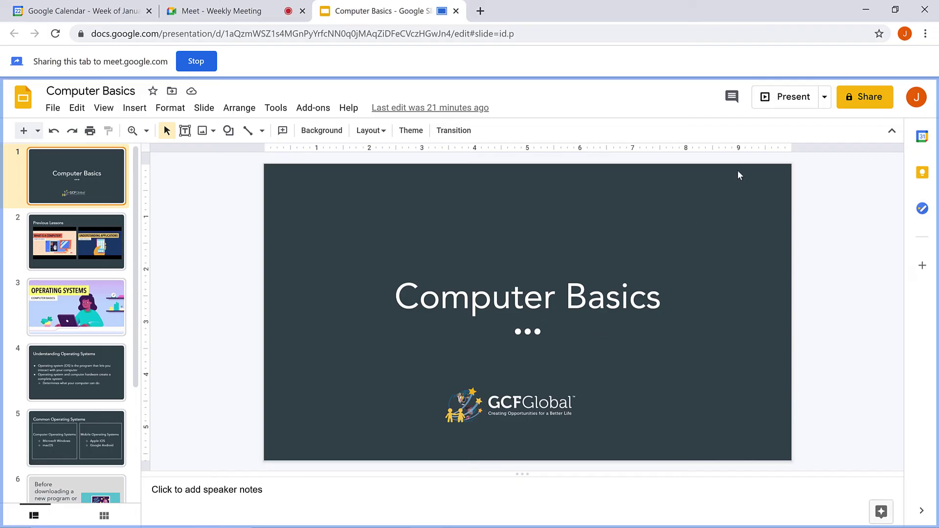
# - Present the slides to the Conclusion slide, stop sharing, and return to the Meet call
pyautogui.click(810, 99)
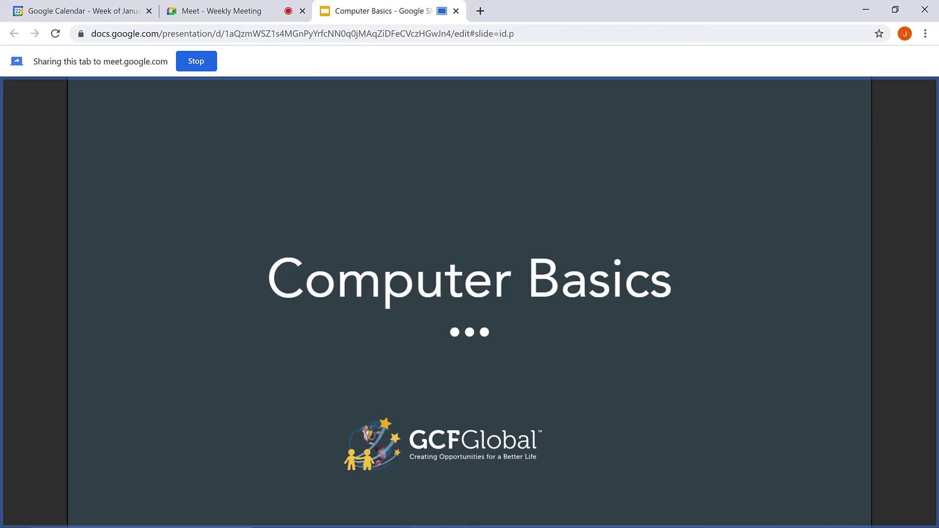
pyautogui.press('Right')
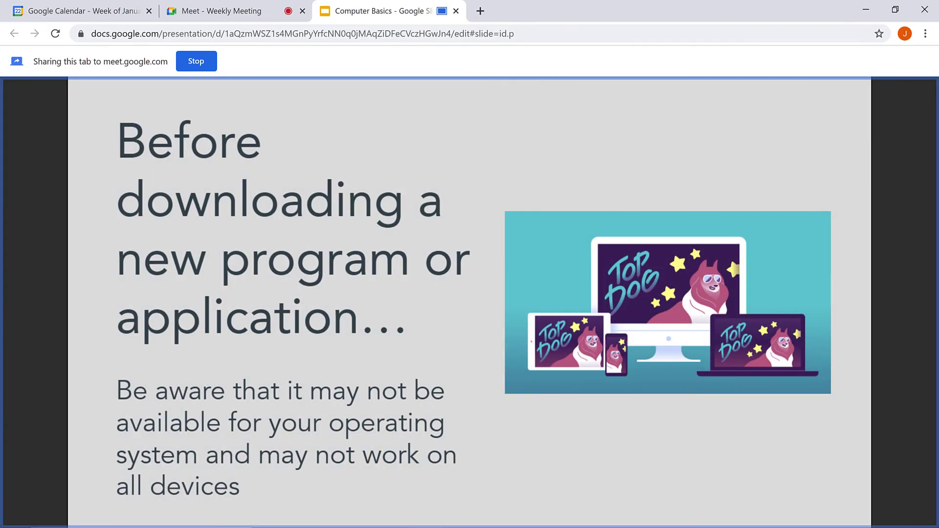
pyautogui.press('Right')
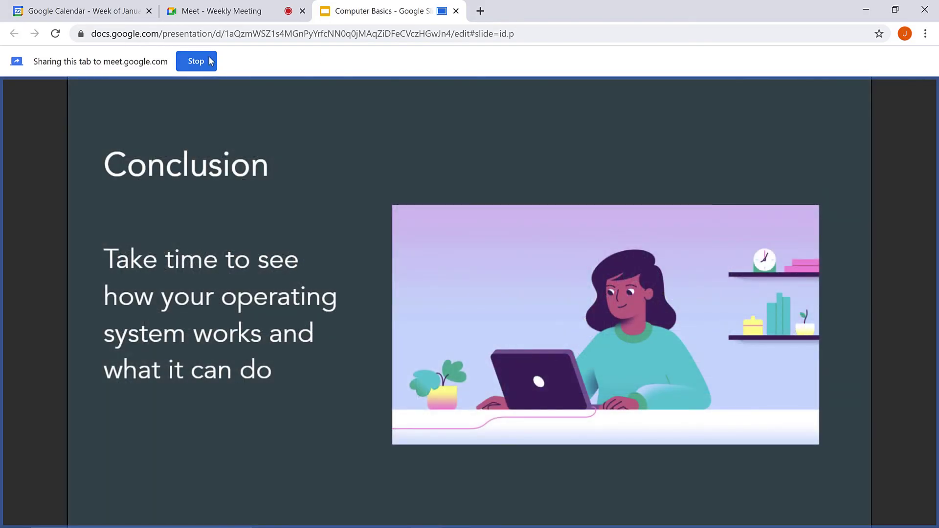
pyautogui.click(209, 61)
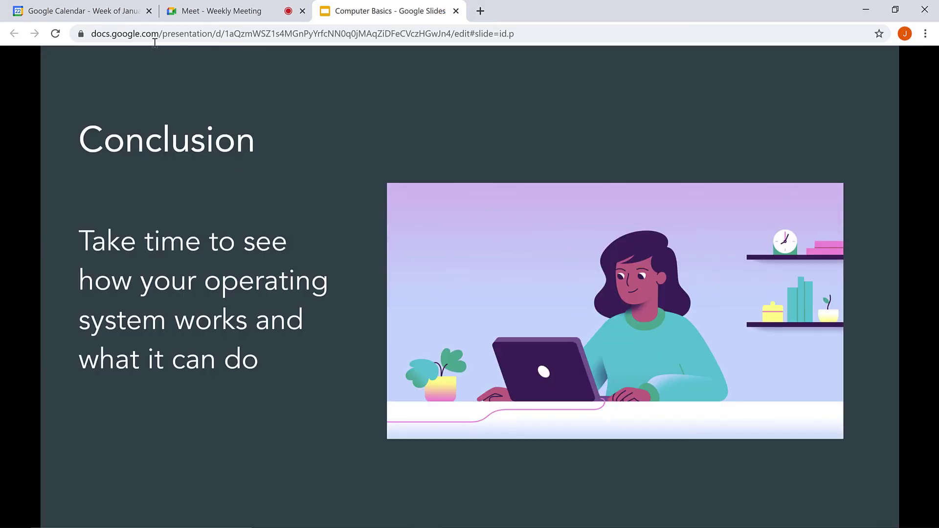
pyautogui.click(272, 12)
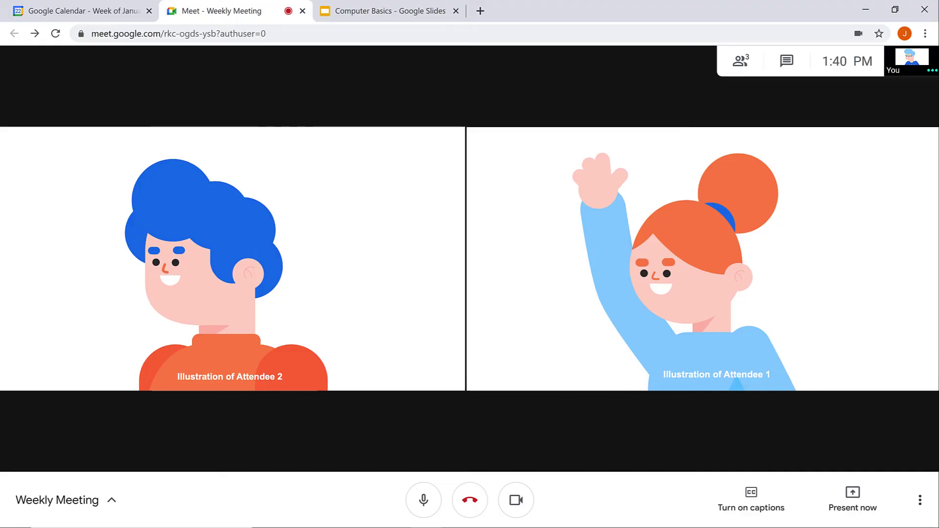
pyautogui.click(920, 500)
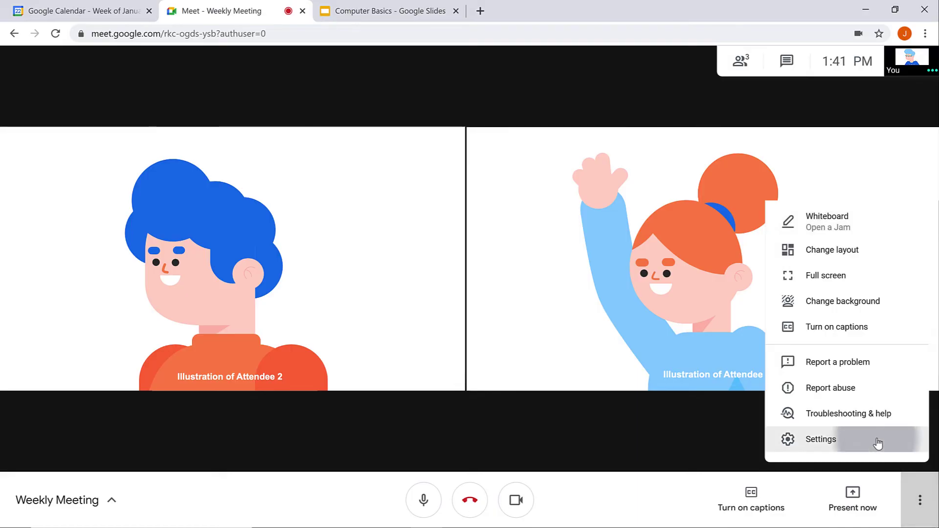
pyautogui.click(878, 443)
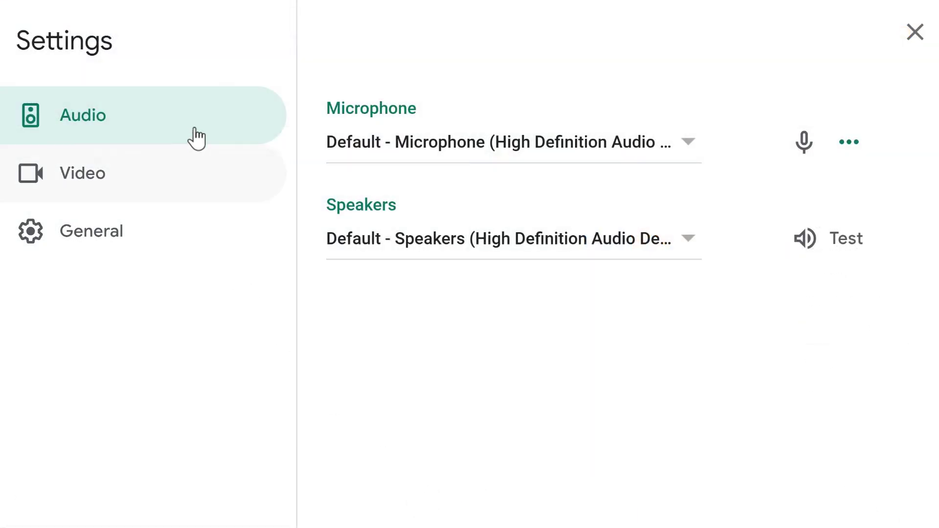
pyautogui.click(189, 179)
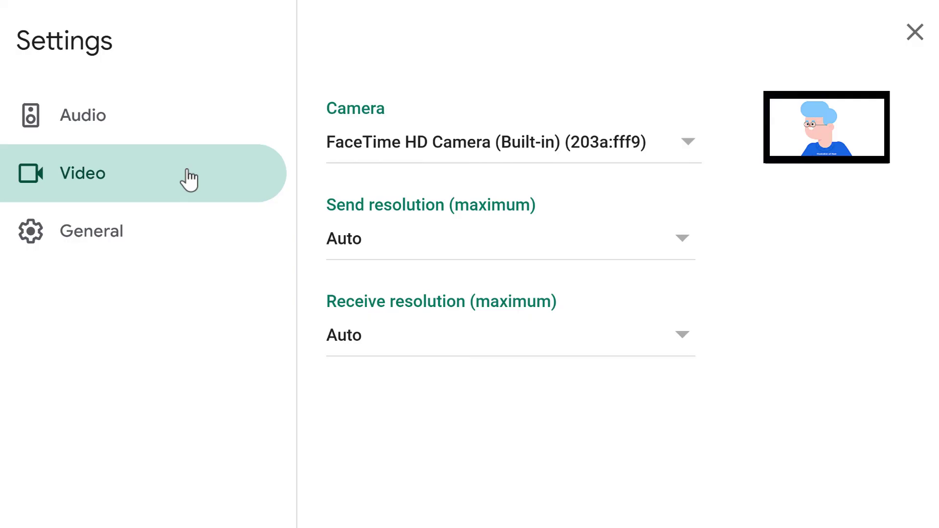
pyautogui.click(186, 121)
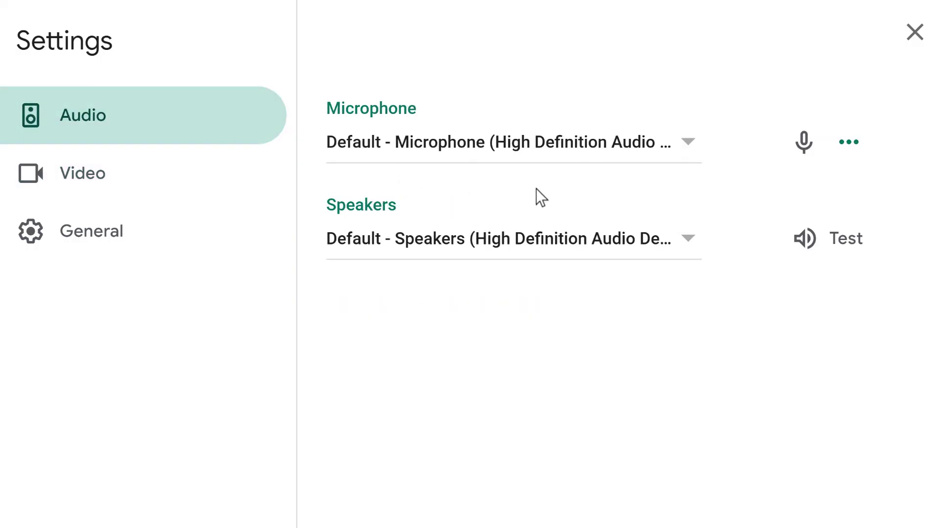
pyautogui.click(861, 245)
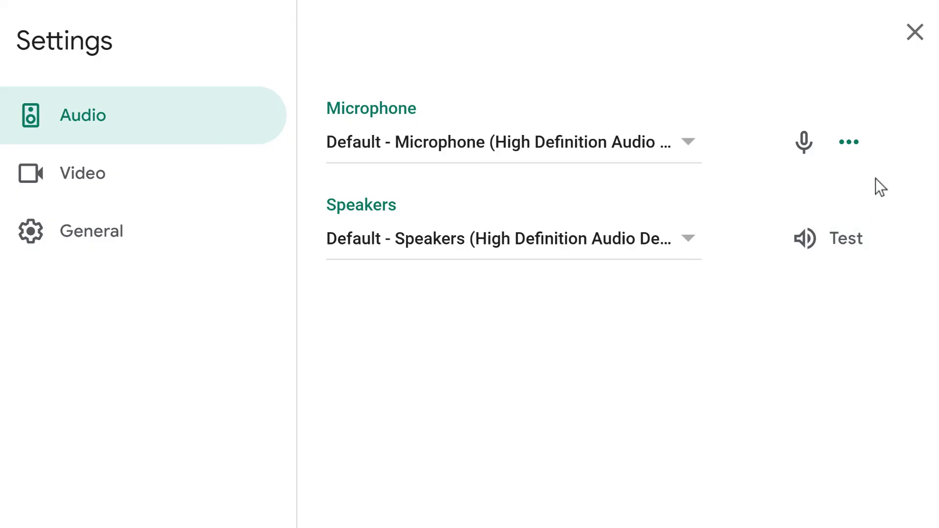
pyautogui.click(913, 35)
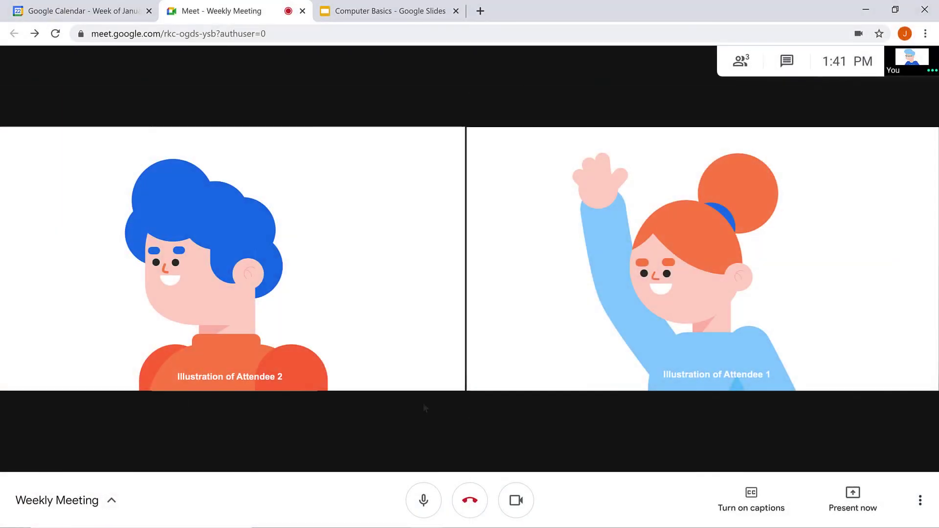
pyautogui.click(423, 498)
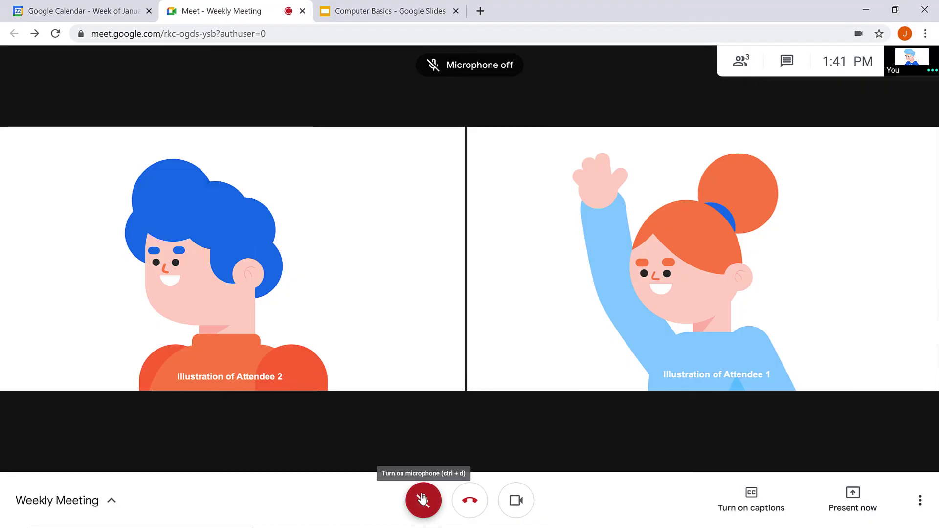
pyautogui.click(423, 498)
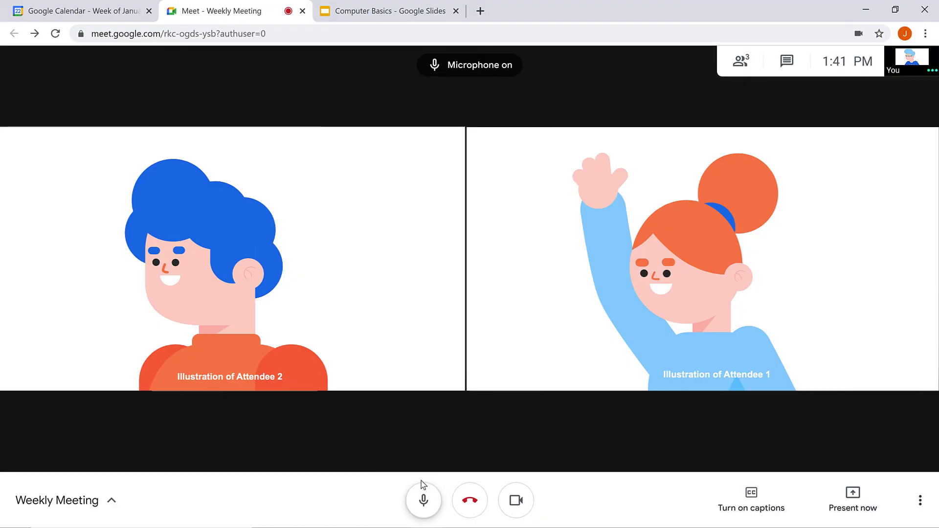
pyautogui.click(516, 500)
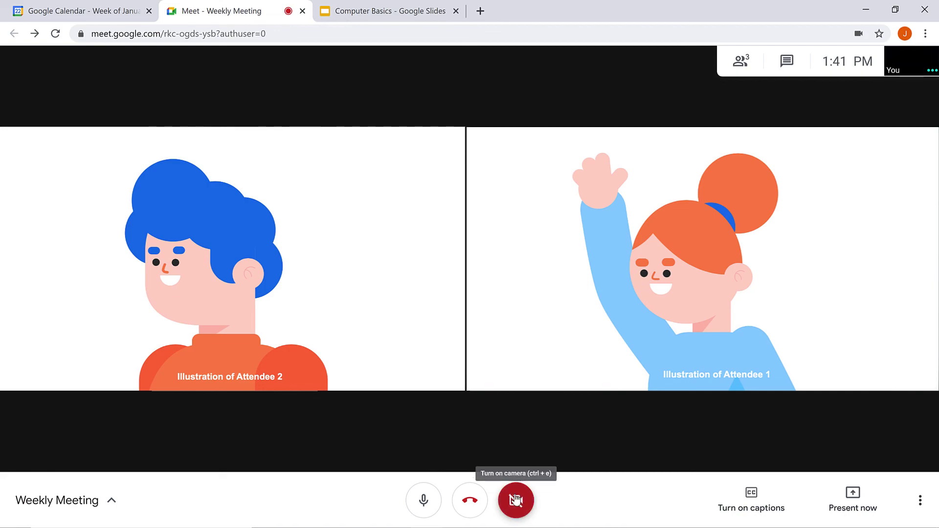
pyautogui.click(516, 499)
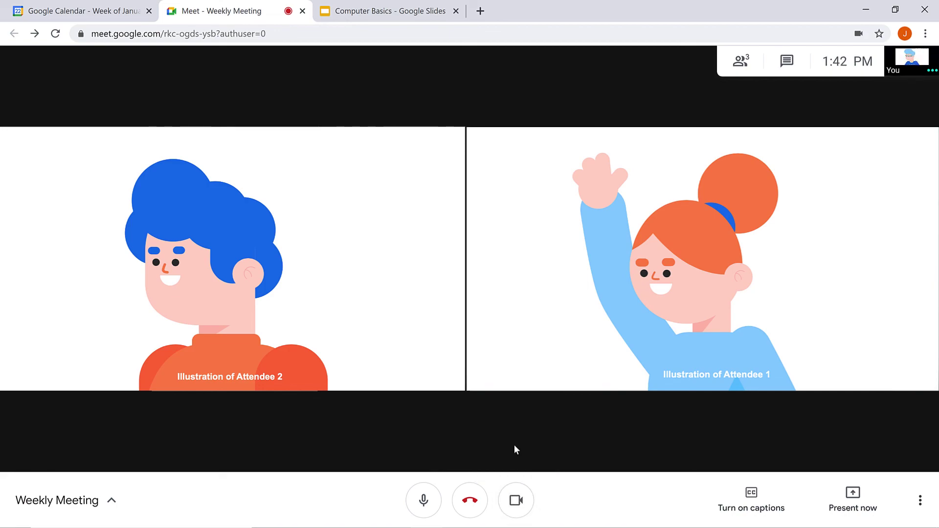